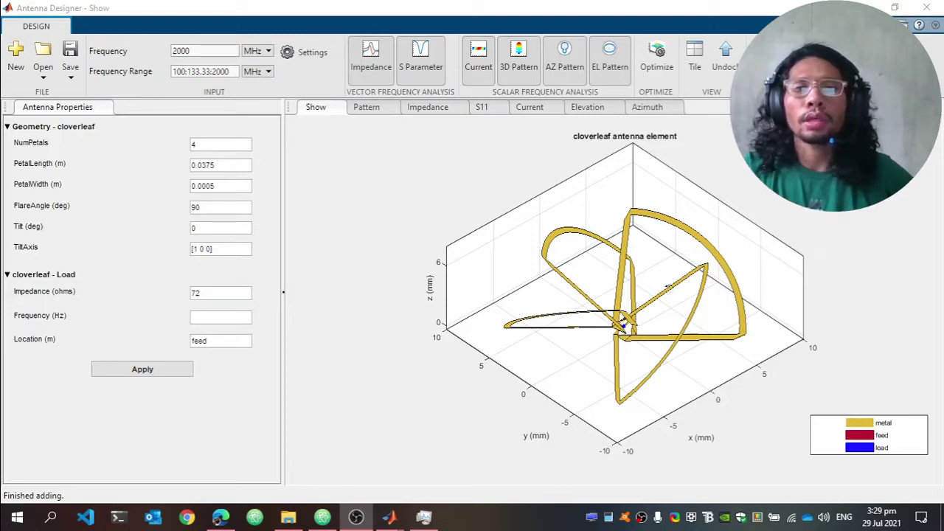
- Examine the cloverleaf antenna's 3D geometry from several angles, together with its petal count and petal length
left_click_drag(668, 287, 634, 266)
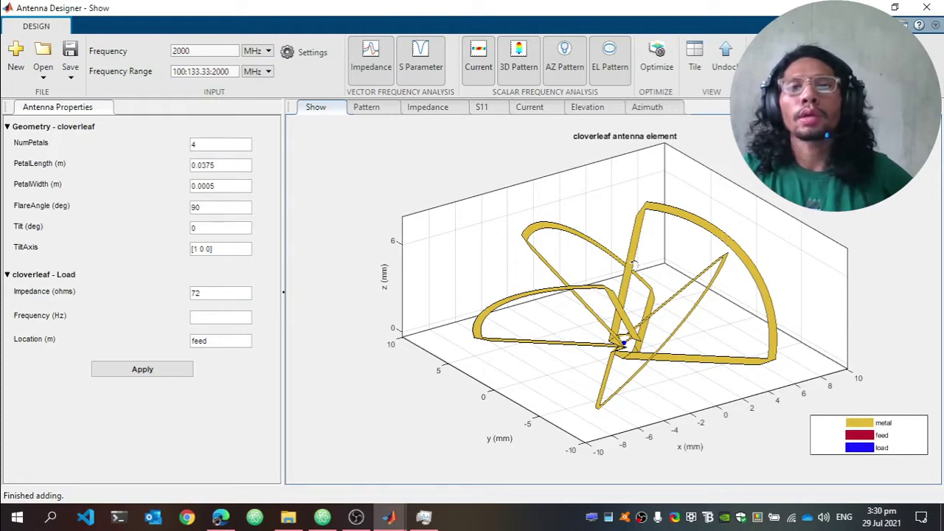
mouse_move(623, 303)
left_mouse_down()
mouse_move(612, 296)
mouse_move(614, 304)
left_mouse_up()
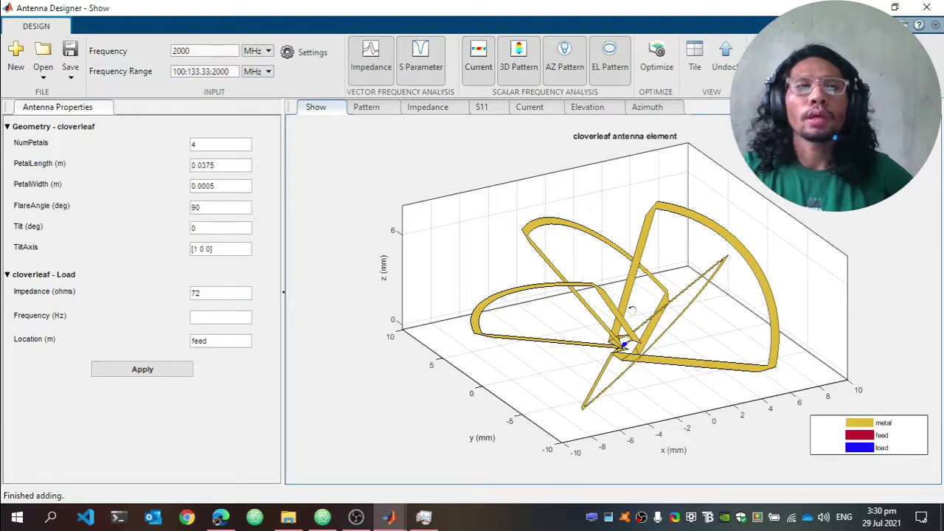
left_click_drag(632, 312, 618, 309)
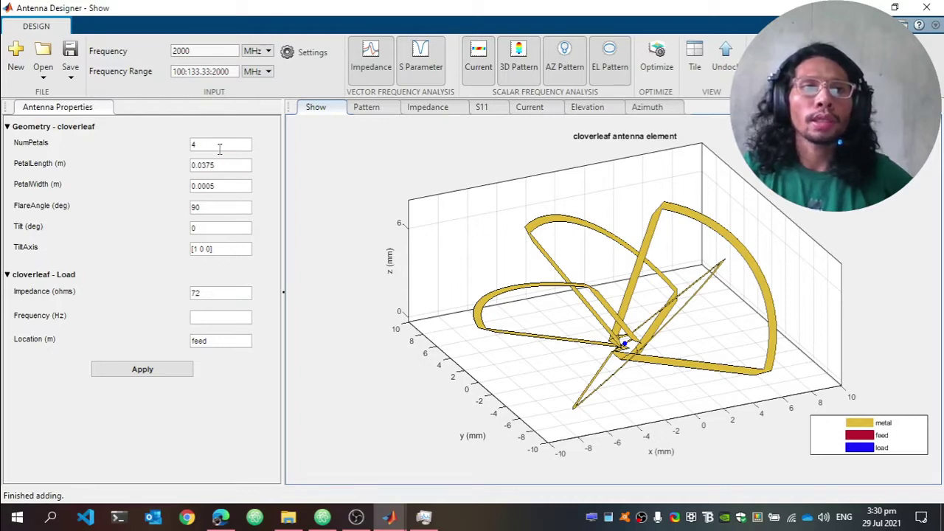
left_click_drag(229, 165, 188, 166)
left_click(313, 176)
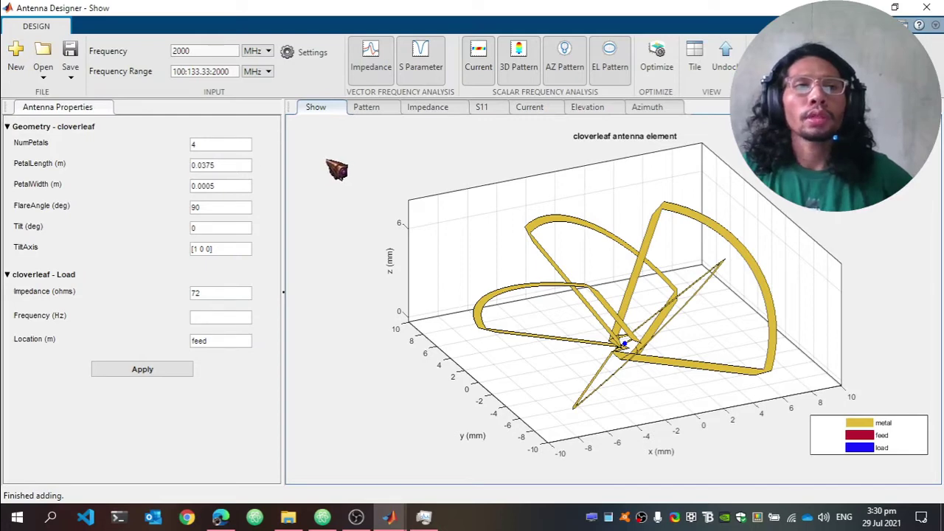
left_click_drag(616, 277, 619, 299)
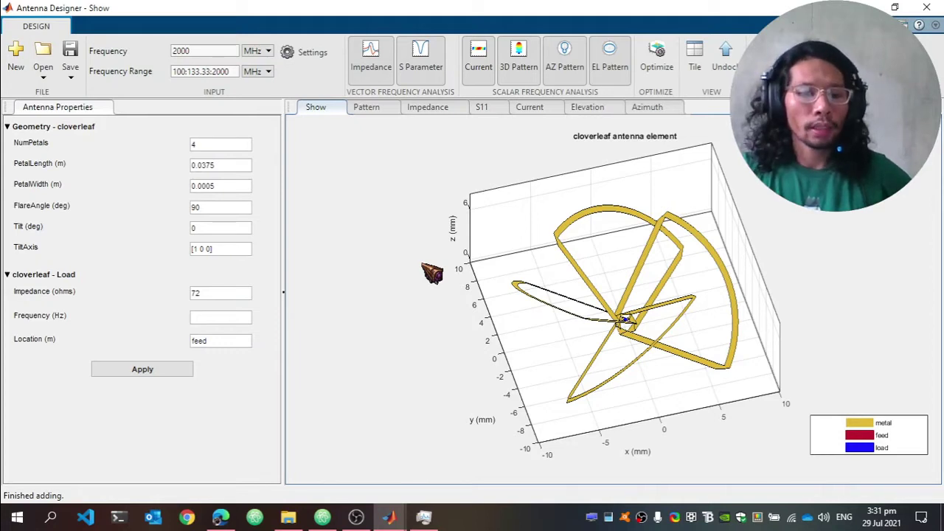
left_click_drag(636, 287, 607, 276)
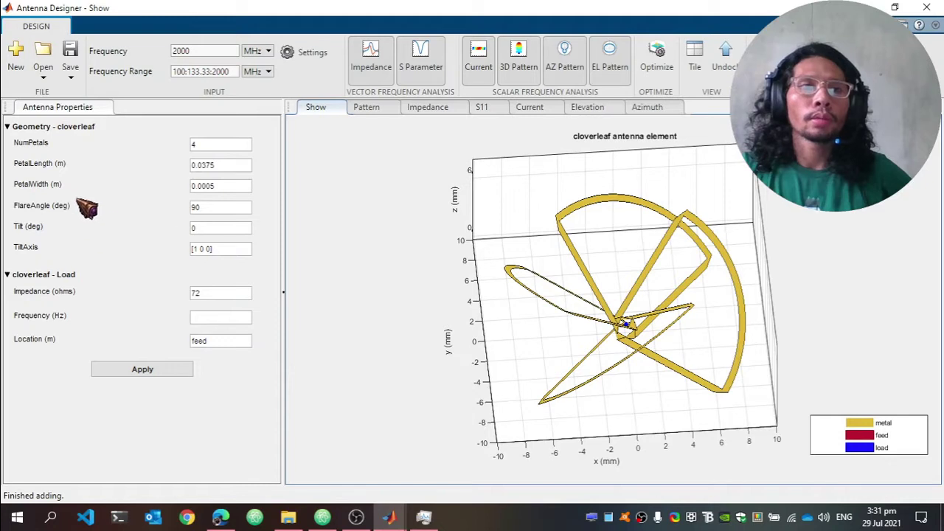
- Examine the petal width setting and the shape and flare of the petals from oblique and overhead viewpoints
left_click(238, 189)
double_click(239, 188)
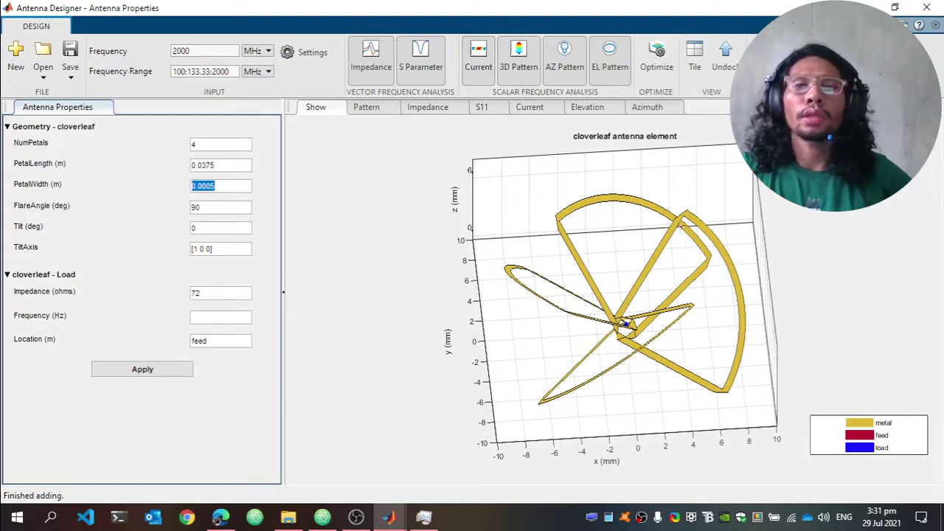
left_click_drag(726, 242, 694, 295)
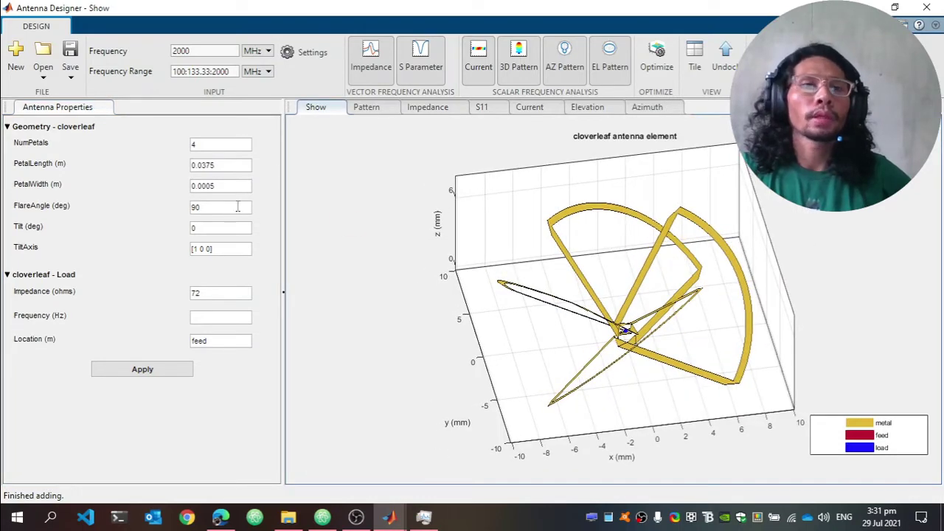
left_click(236, 183)
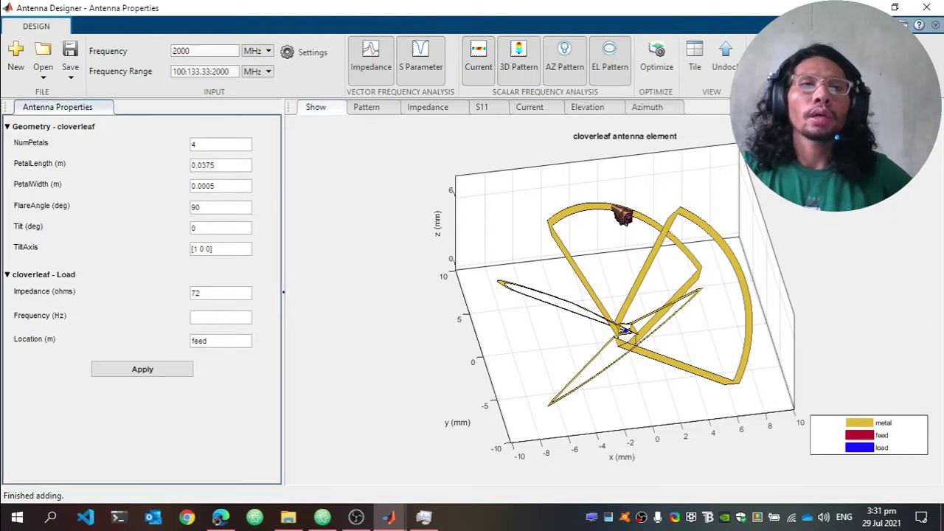
left_click_drag(612, 258, 668, 250)
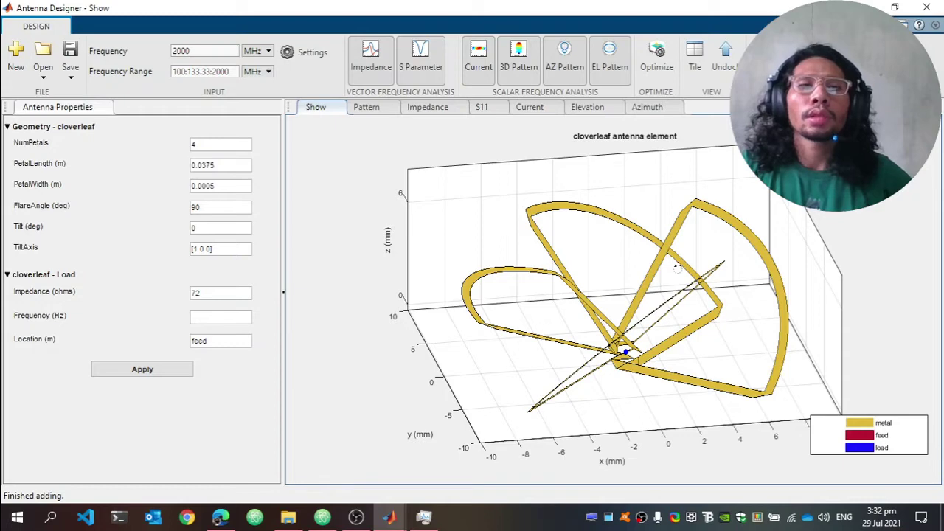
left_click_drag(686, 276, 636, 296)
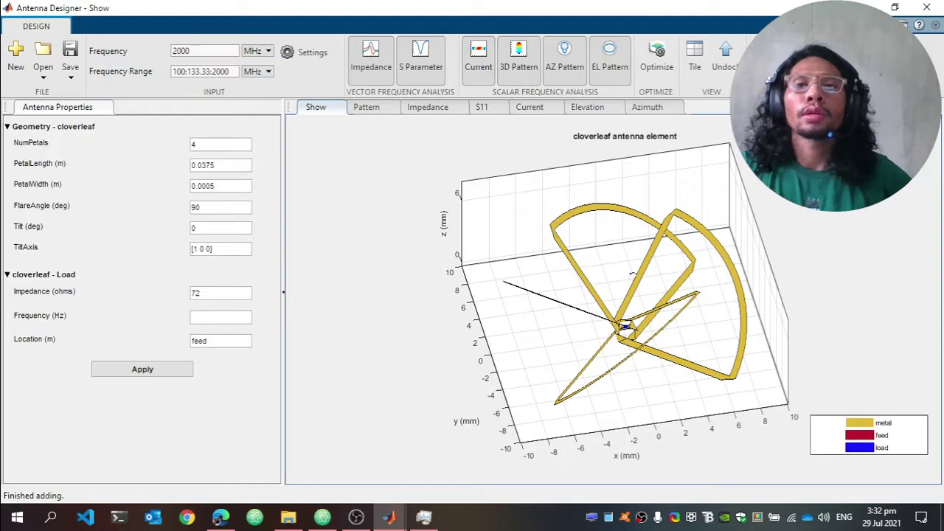
left_click_drag(616, 297, 640, 283)
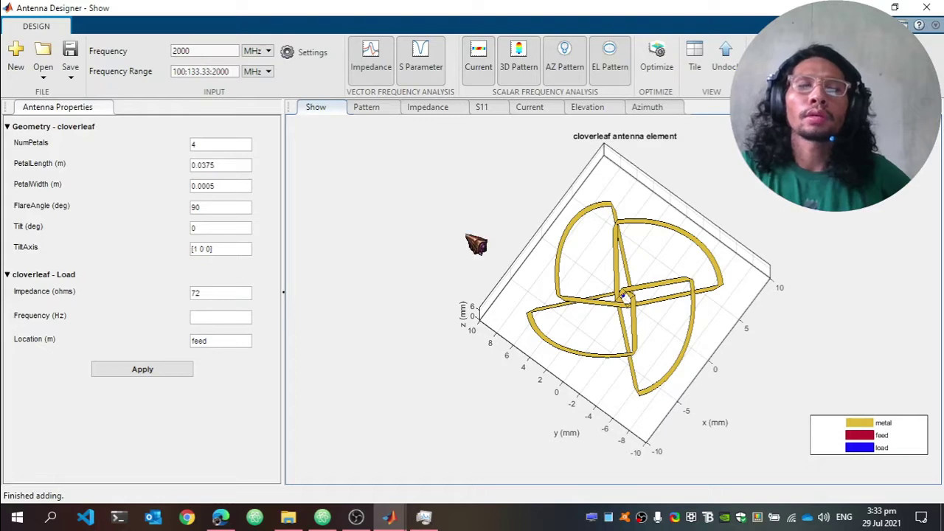
left_click_drag(604, 290, 615, 256)
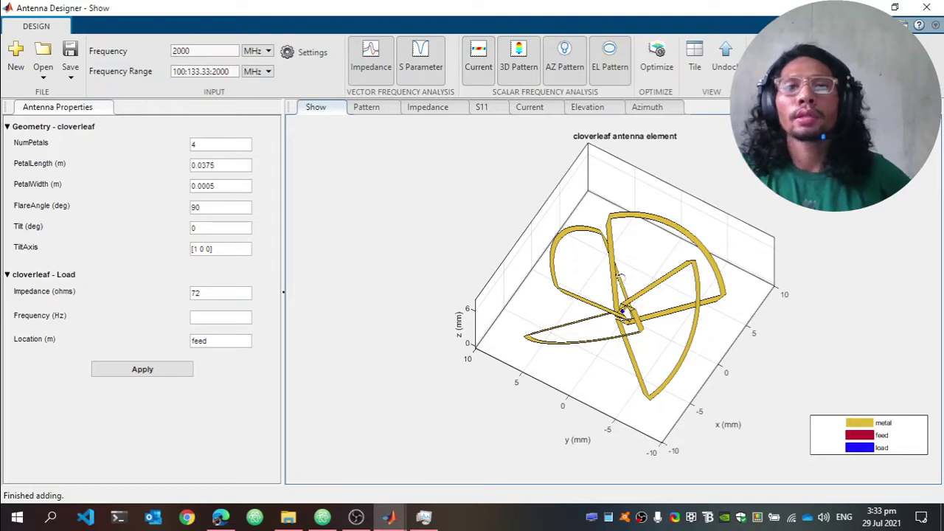
left_click_drag(619, 278, 536, 223)
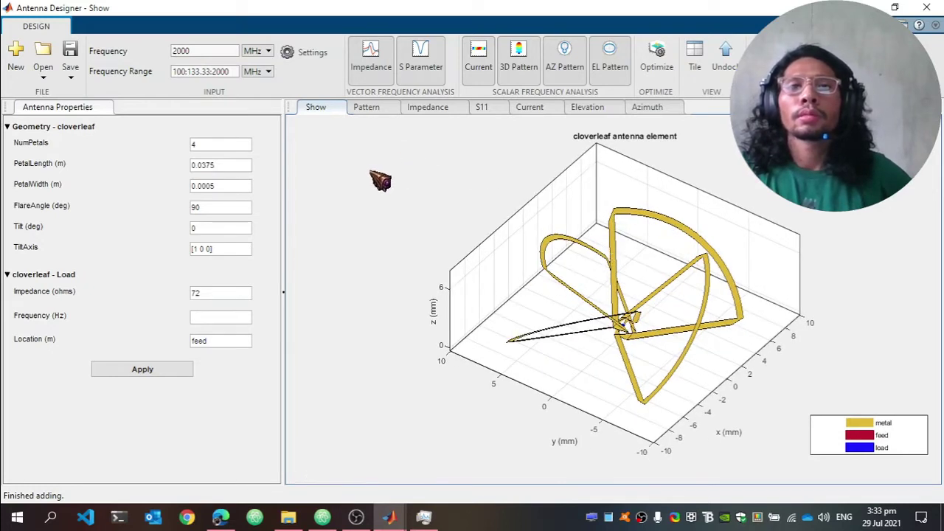
- Show the antenna's 3D radiation pattern at 2 GHz and examine it from all sides
left_click(389, 112)
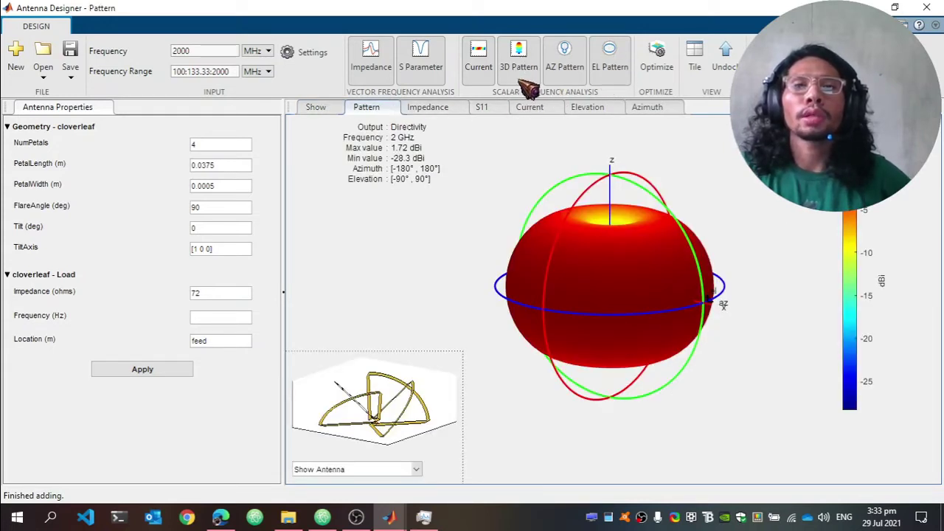
left_click_drag(617, 280, 674, 275)
left_click_drag(616, 267, 571, 255)
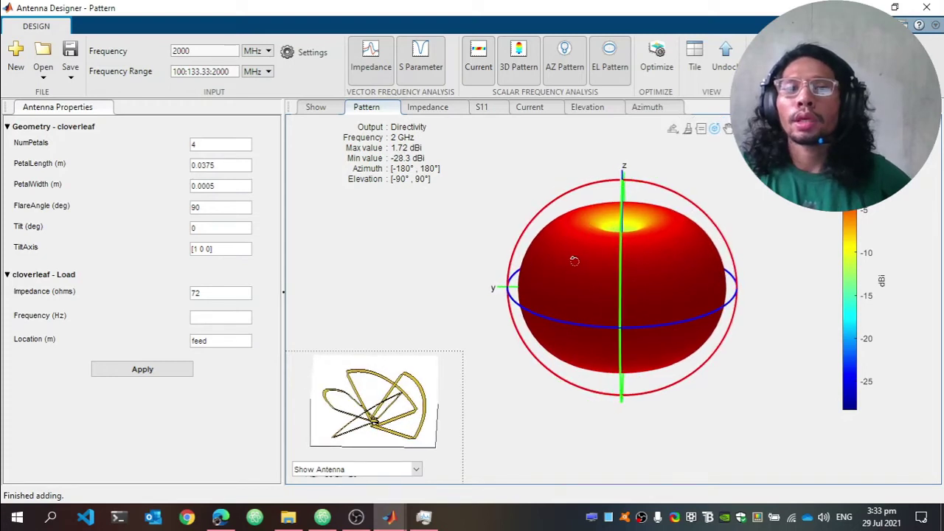
left_click_drag(615, 277, 649, 279)
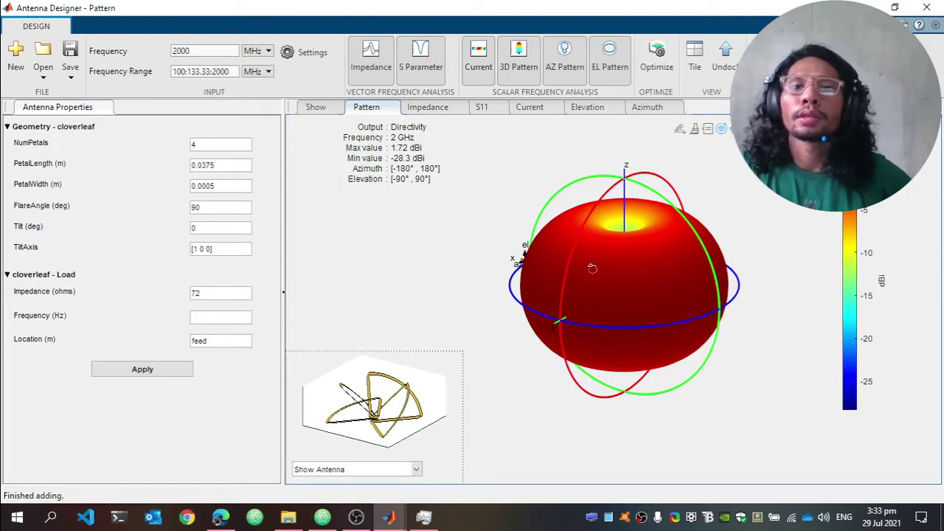
left_click_drag(624, 274, 677, 273)
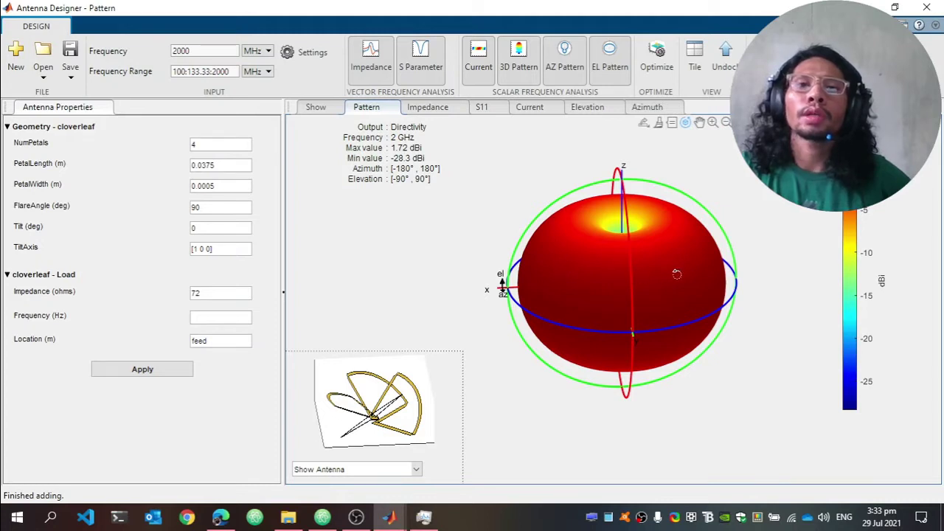
left_click_drag(676, 273, 588, 271)
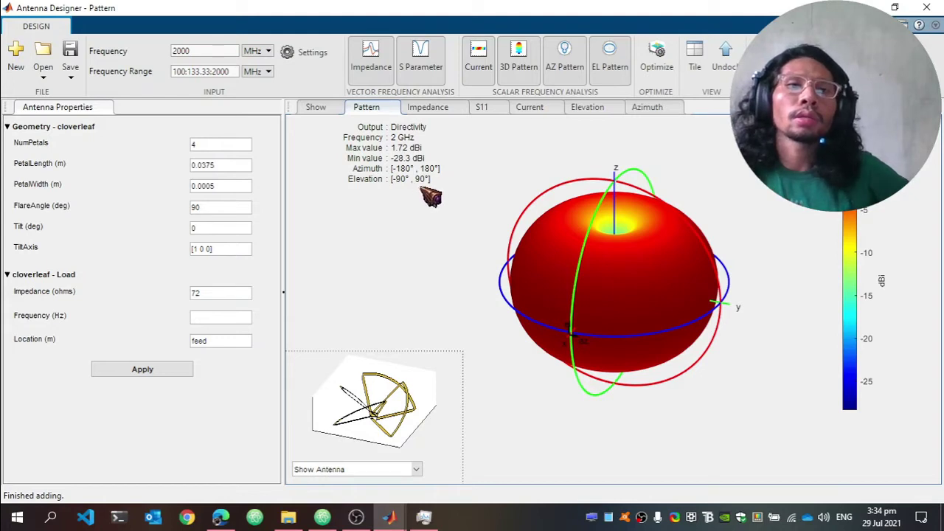
- Review the impedance and S11 plots and the current distribution over the antenna's petals
left_click(427, 112)
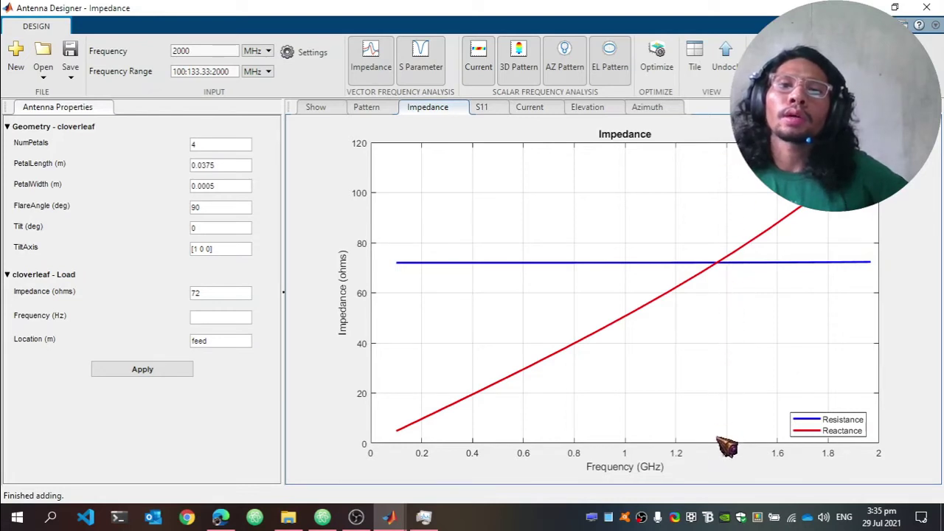
left_click(482, 109)
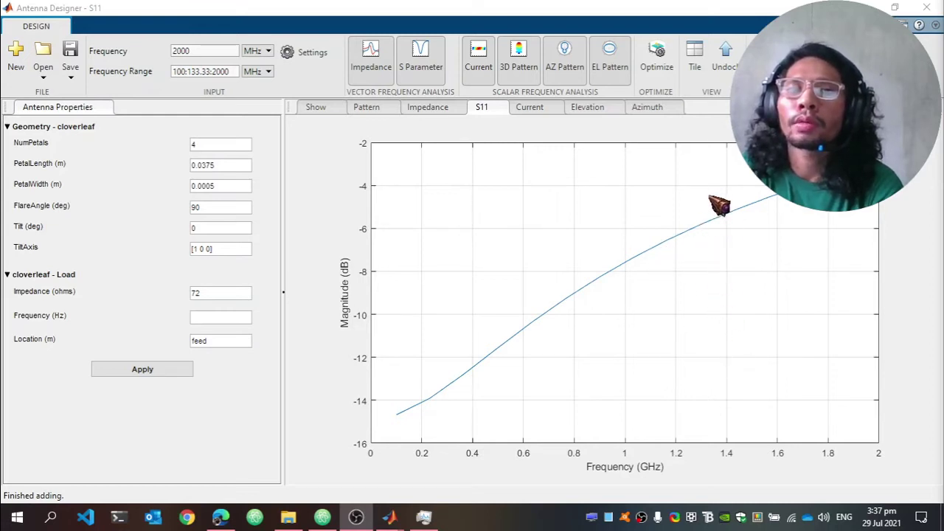
left_click(530, 107)
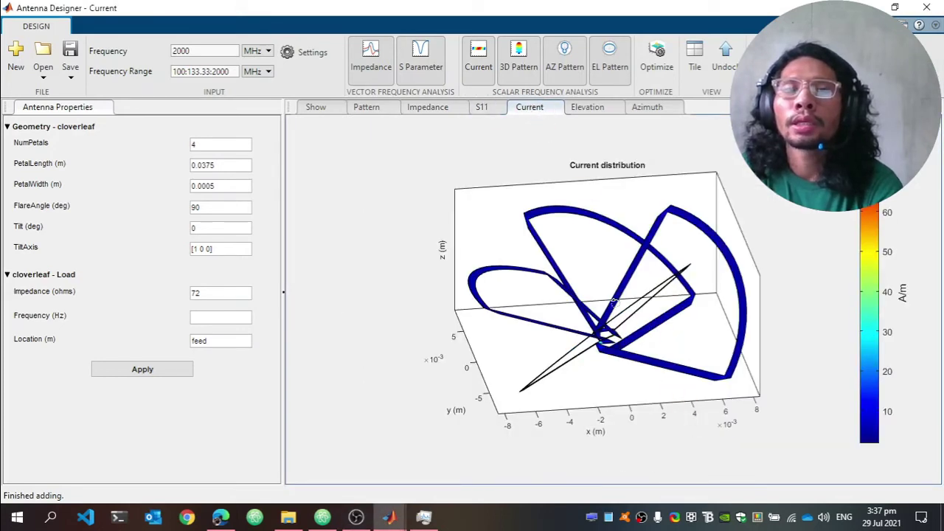
left_click_drag(606, 306, 647, 322)
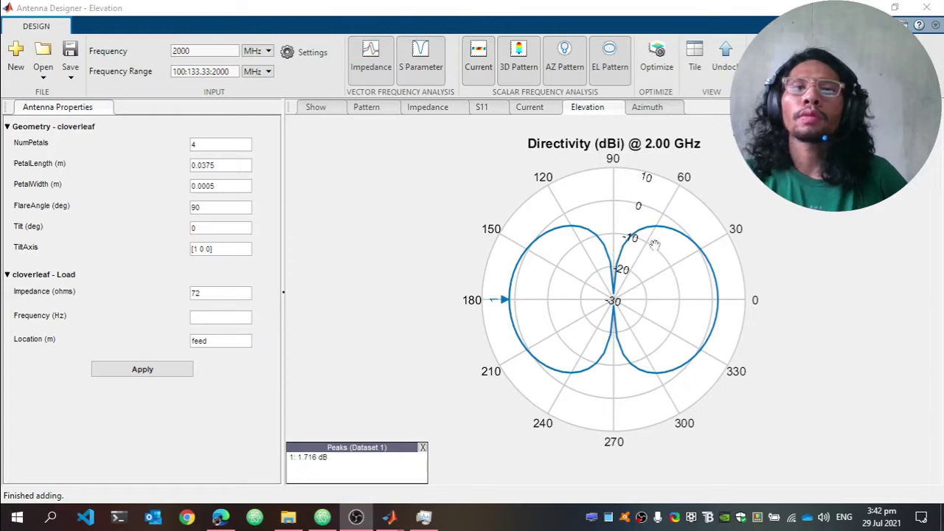
- Show the azimuth directivity plot, read the curve with a cursor at about 200°, and remove that cursor
left_click(648, 109)
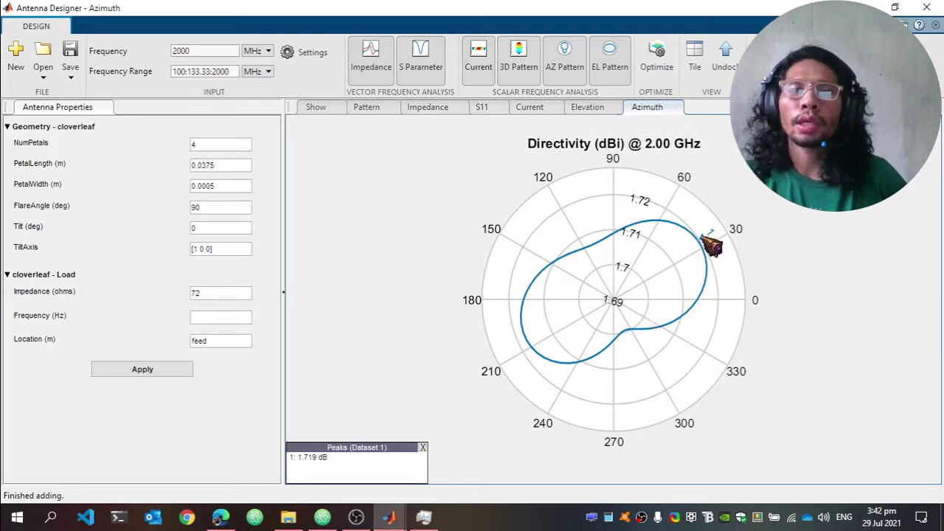
mouse_move(711, 246)
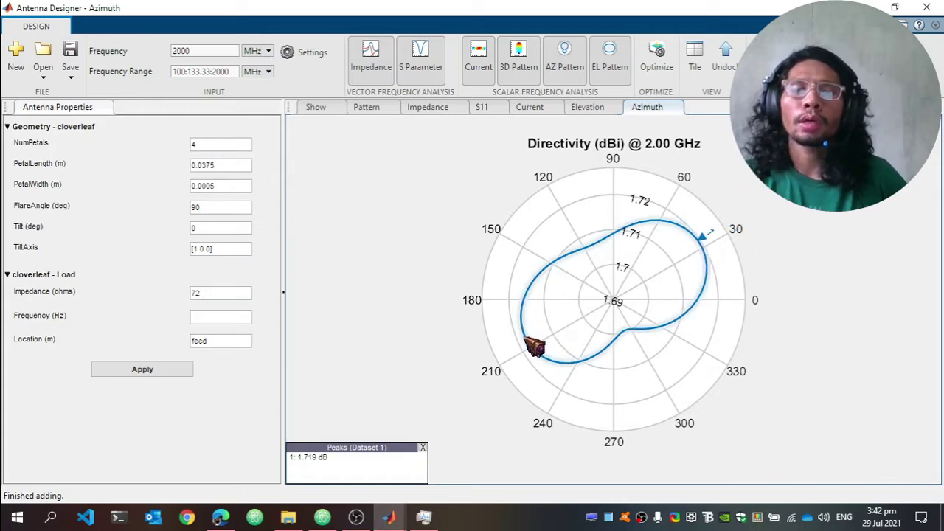
left_click(522, 336)
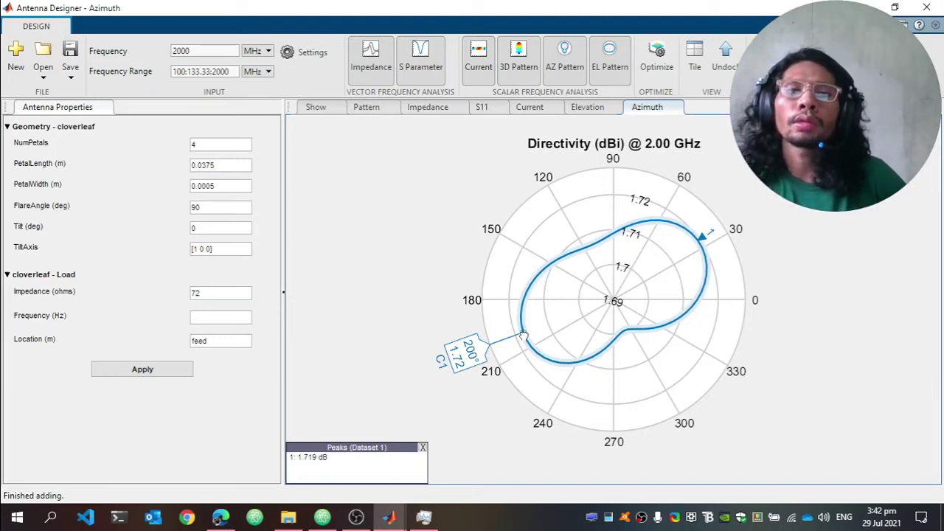
key("Delete")
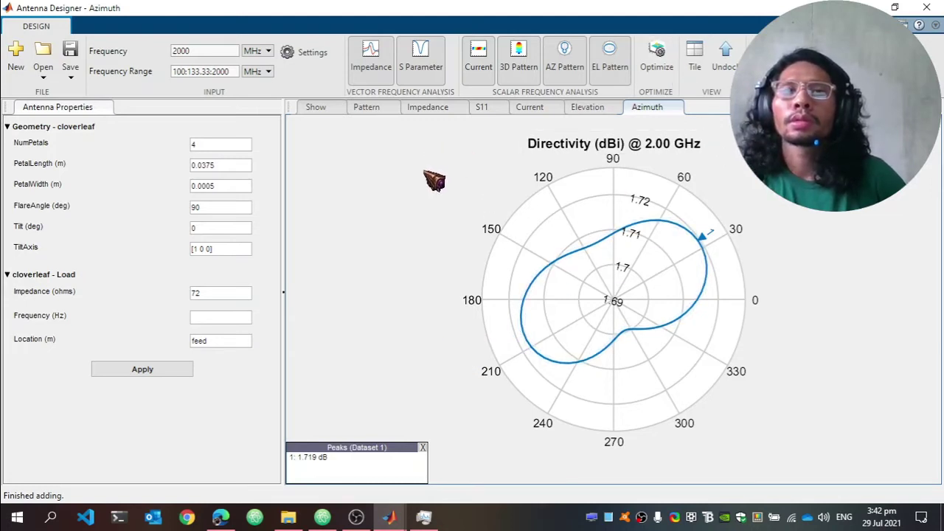
- Return to the antenna geometry view and export the antenna object to the workspace as cloverleaf_antennaDesigner
left_click(328, 112)
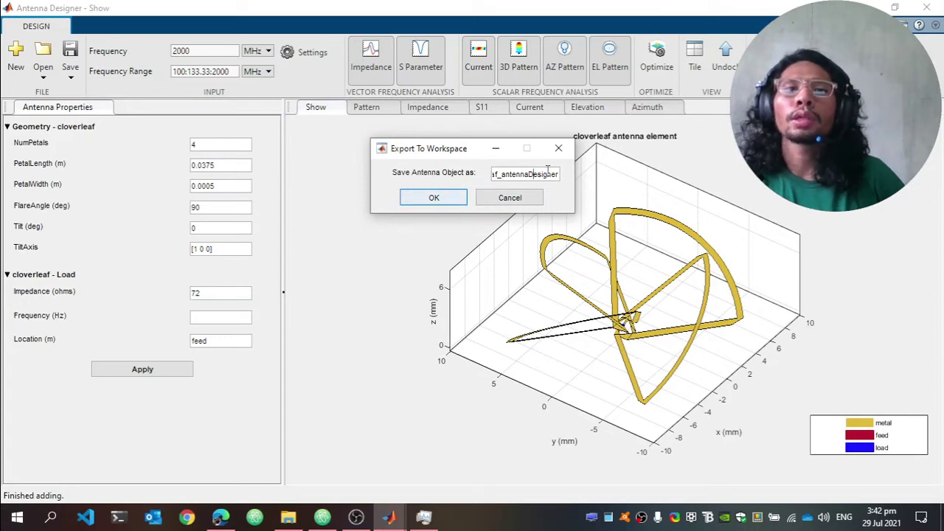
left_click(451, 204)
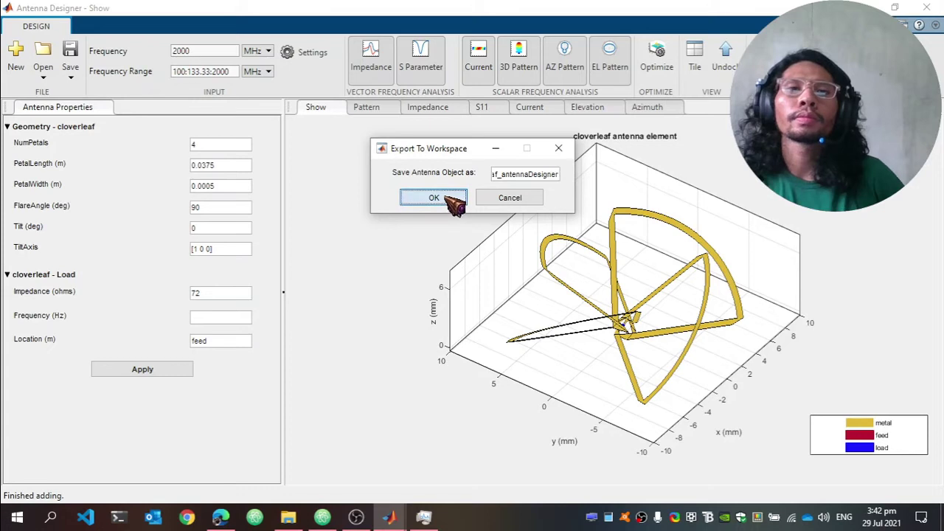
double_click(539, 176)
left_click(461, 198)
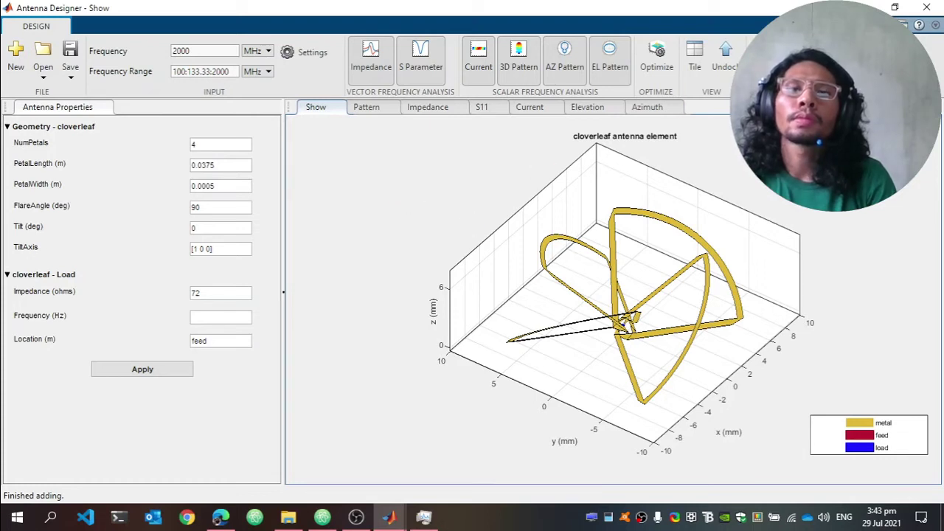
- Switch to the main MATLAB window and run cl = cloverleaf_antennaDesigner to assign the exported antenna to cl
mouse_move(416, 503)
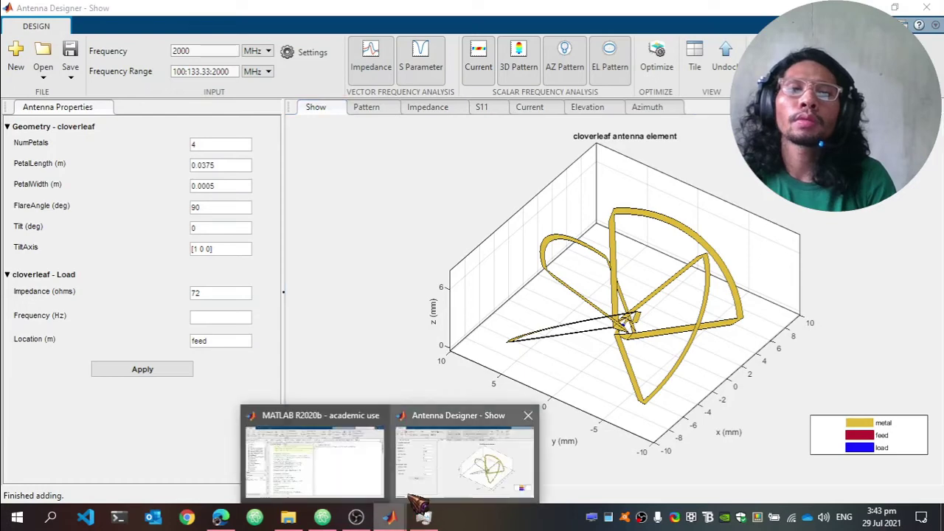
left_click(377, 472)
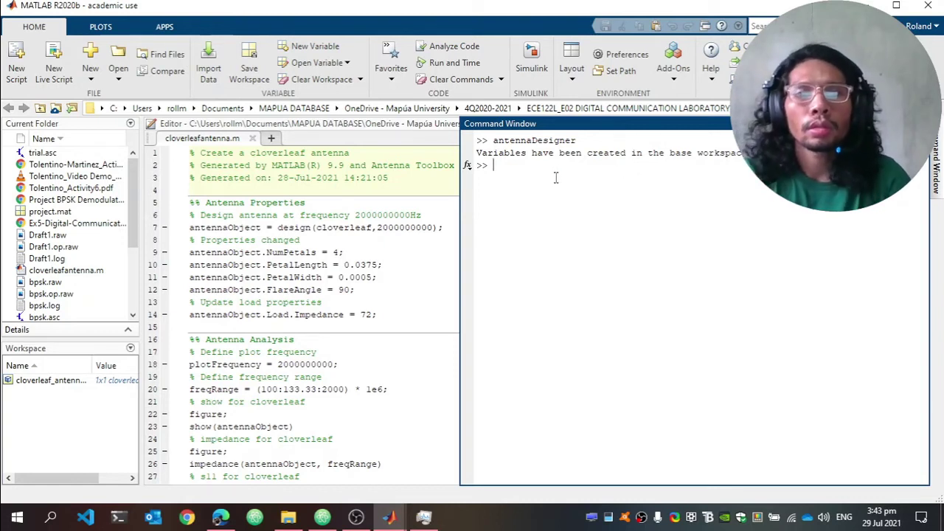
type("cl")
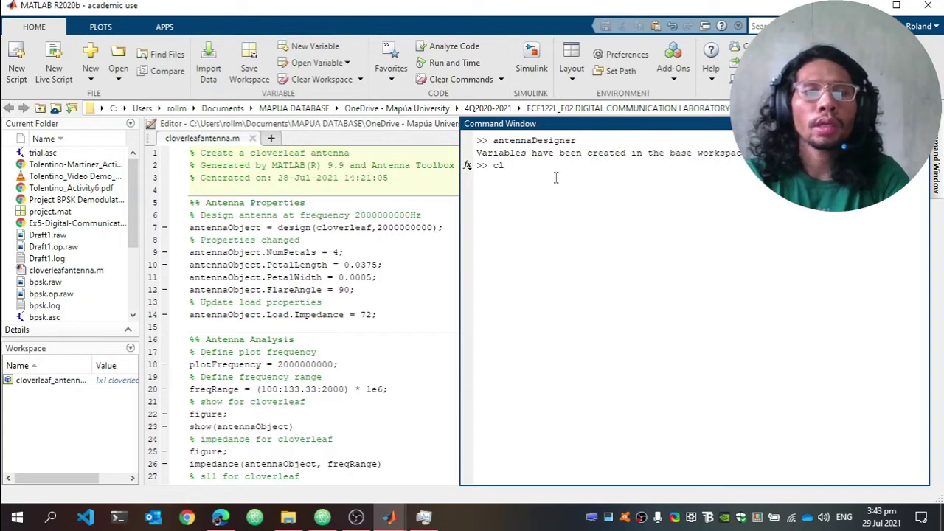
type(" = cloverleaf_antennaDesigner")
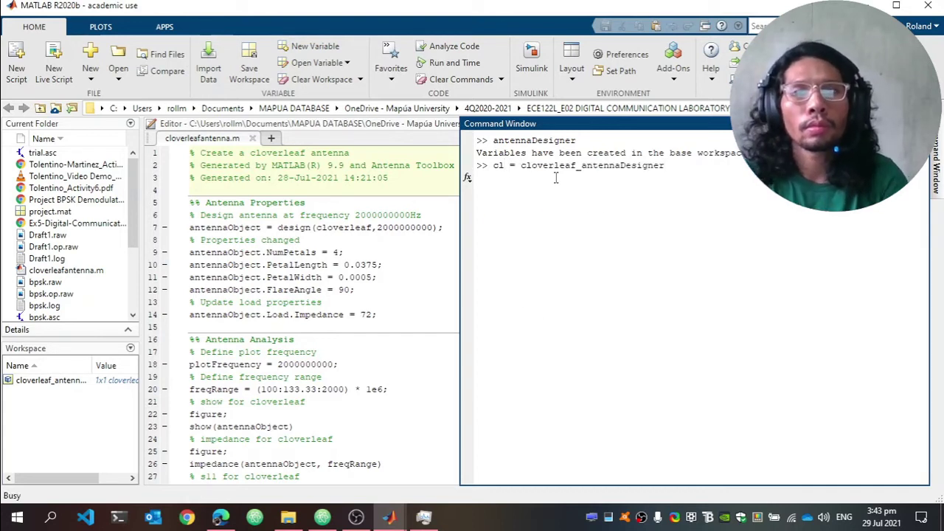
key("Return")
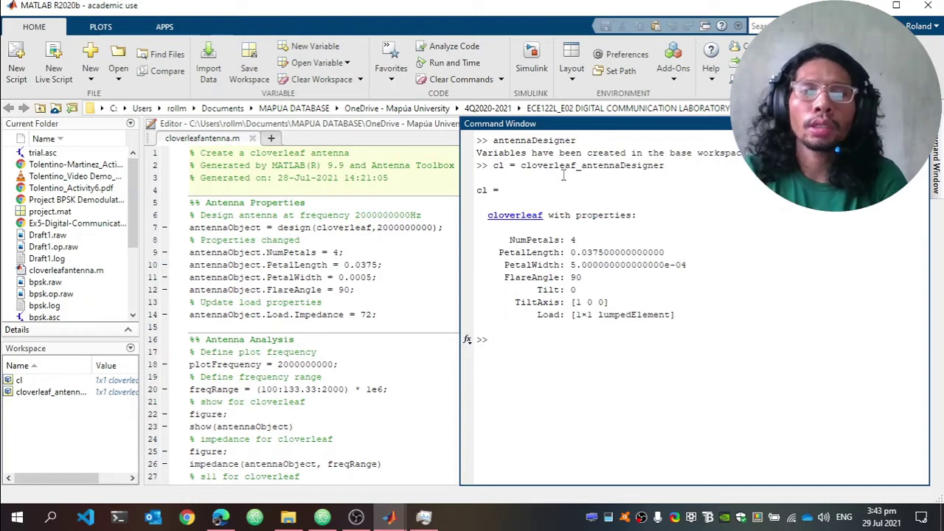
- Compute the antenna's axial ratio at 2 GHz by running ar = axialRatio(cl, 2e9, 20, 30)
left_click_drag(566, 240, 614, 265)
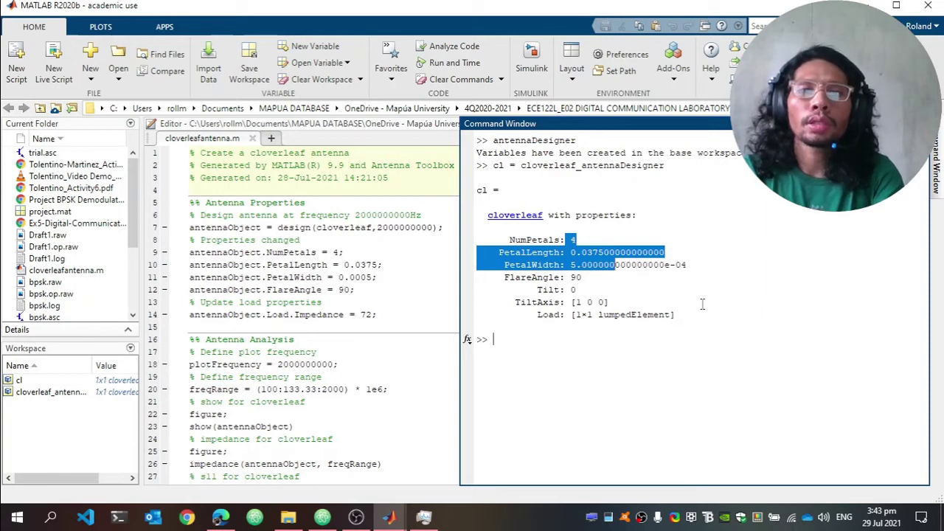
left_click_drag(701, 315, 524, 346)
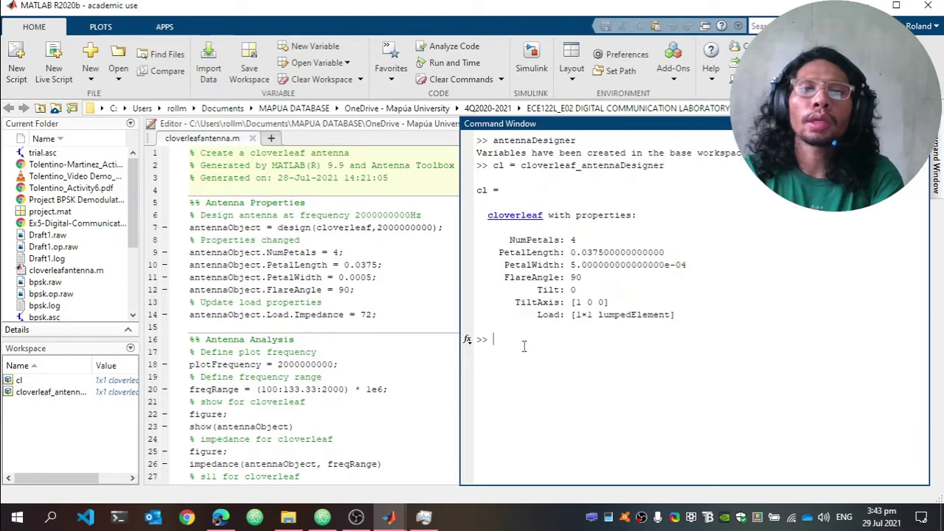
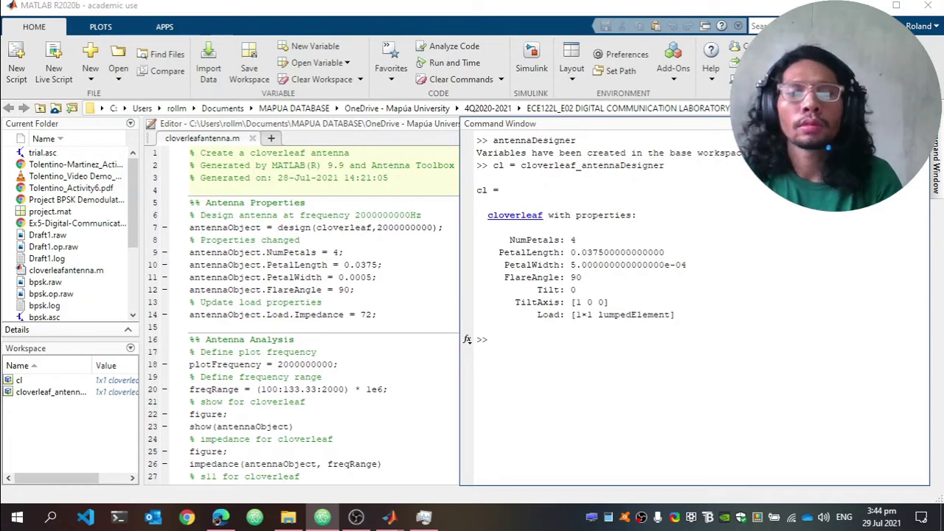
left_click(517, 350)
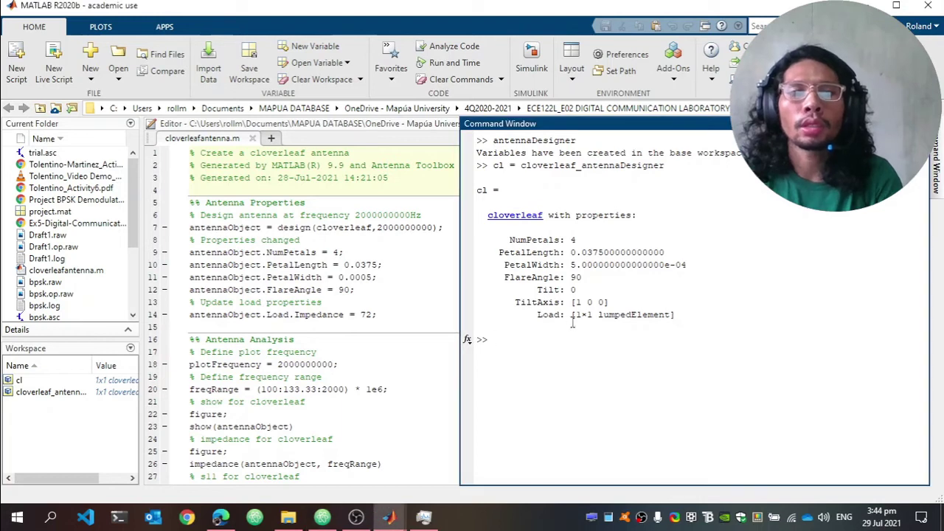
type("ar = axialRatio(cl, 2e9, 20, 30)")
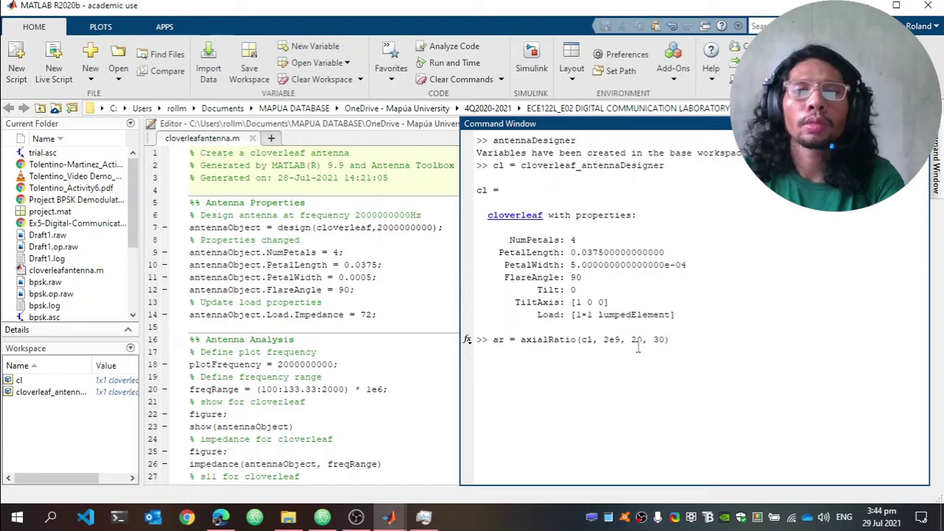
key("Return")
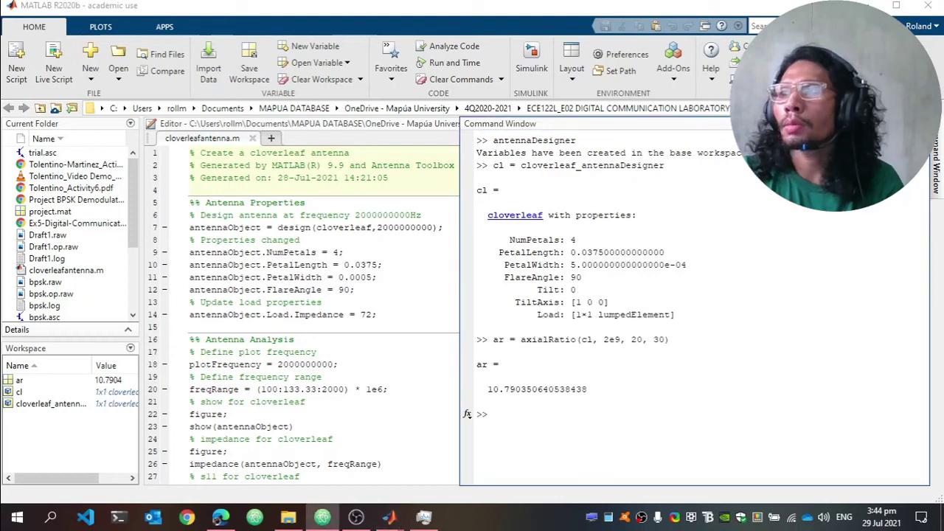
- Compute the antenna's beamwidth and its angles at 2 GHz by running [bw, angles] = beamwidth(cl, 2e9, 0, 1:1:360)
left_click(572, 405)
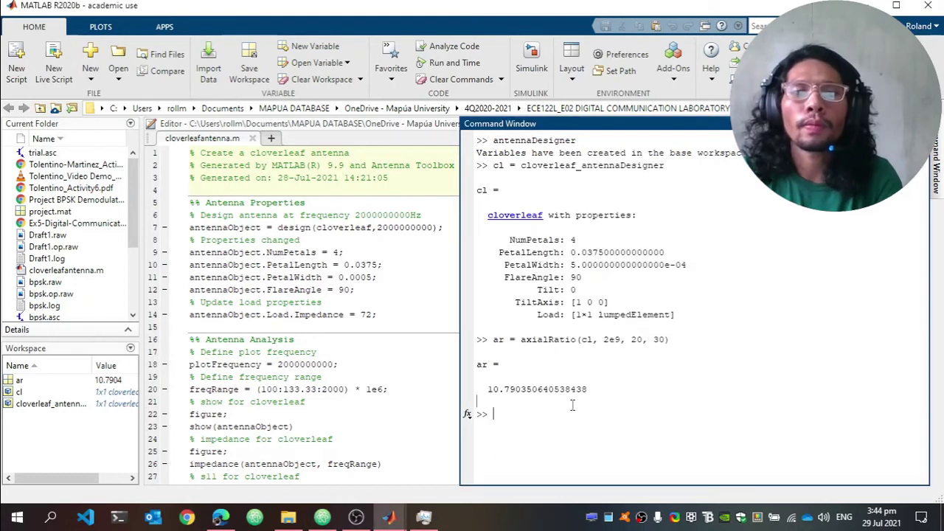
type("[bw, angles] = beamwidth(cl, 2e9, 0, 1:1:260)")
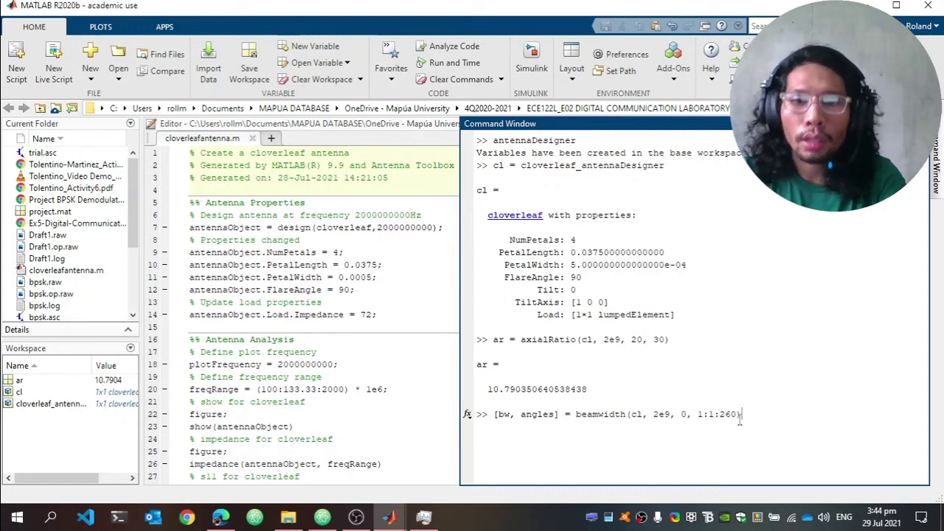
key("BackSpace")
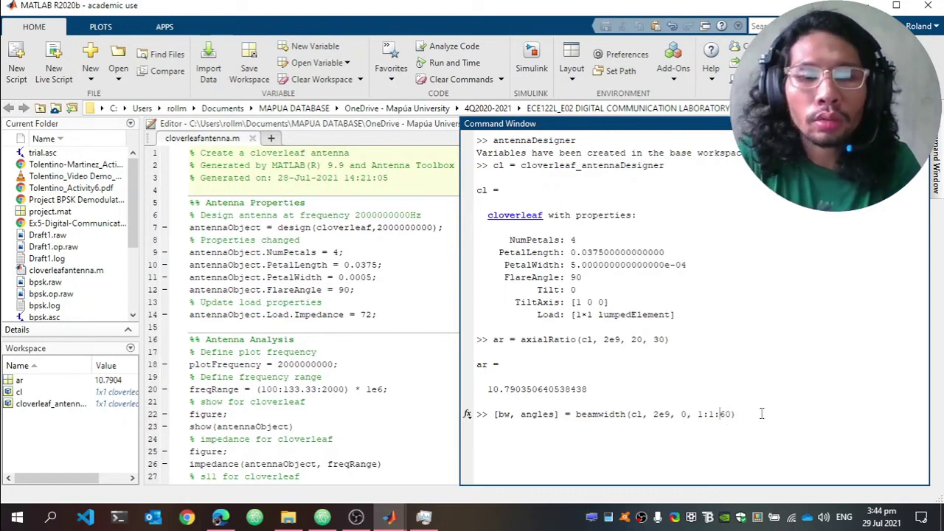
type("3")
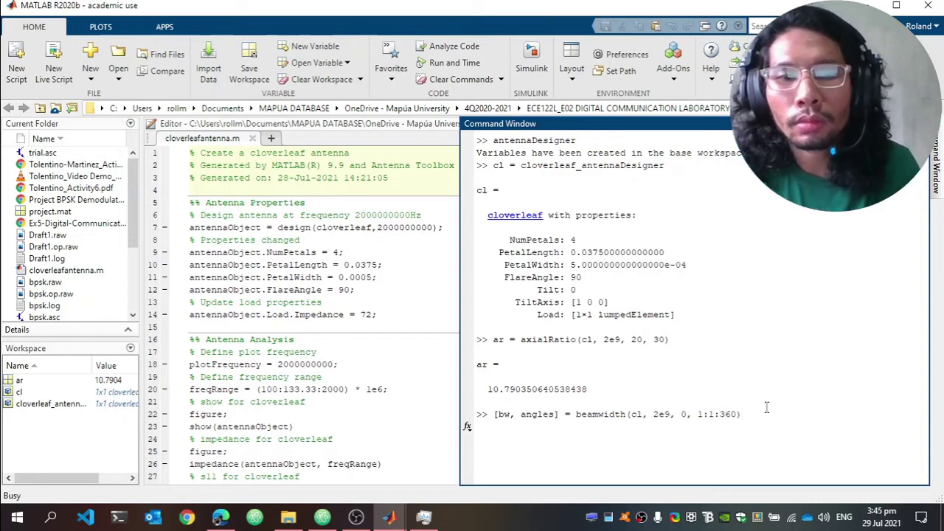
key("Return")
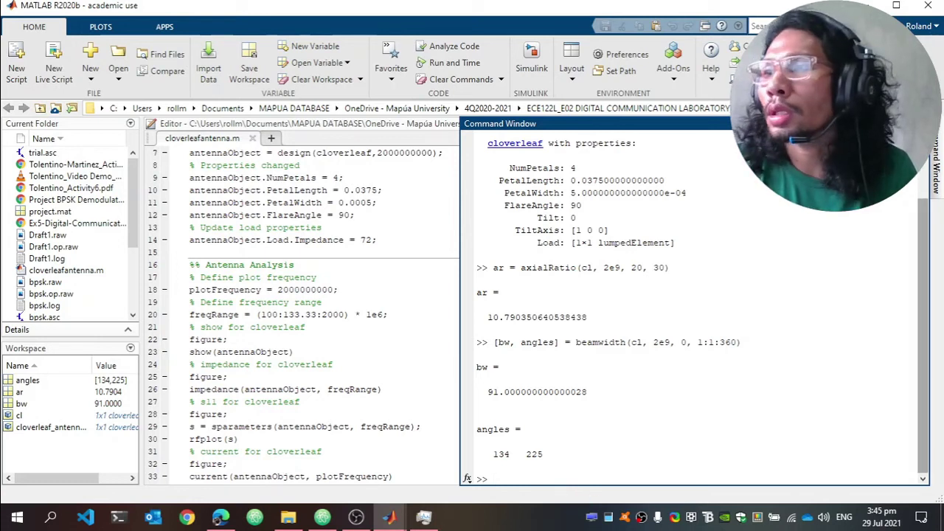
- Plot the antenna's return loss with returnLoss(cl, 1e8:1.3333e8:2e9, 72), review the curve, and close the figure
key("alt+Tab")
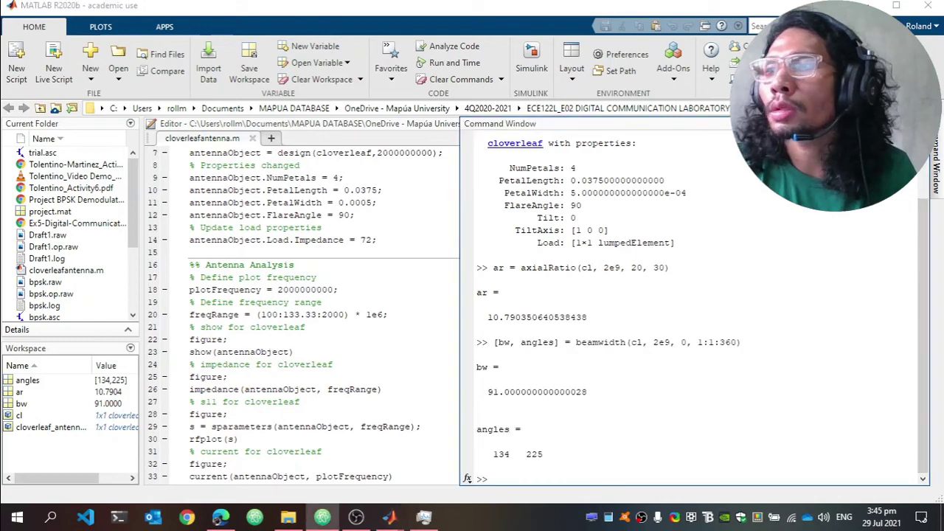
left_click(601, 490)
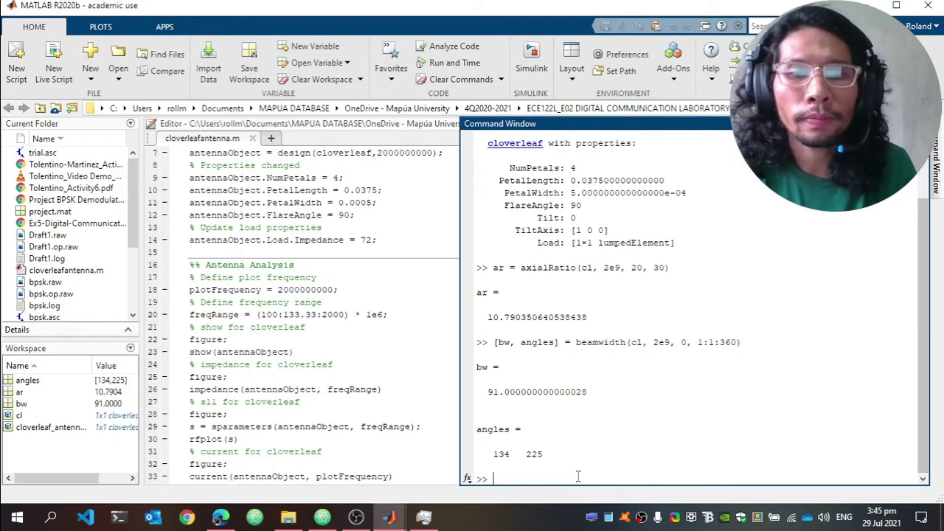
type("returnLoss(cl, 1e8:1.3333e8:2e9, 72)")
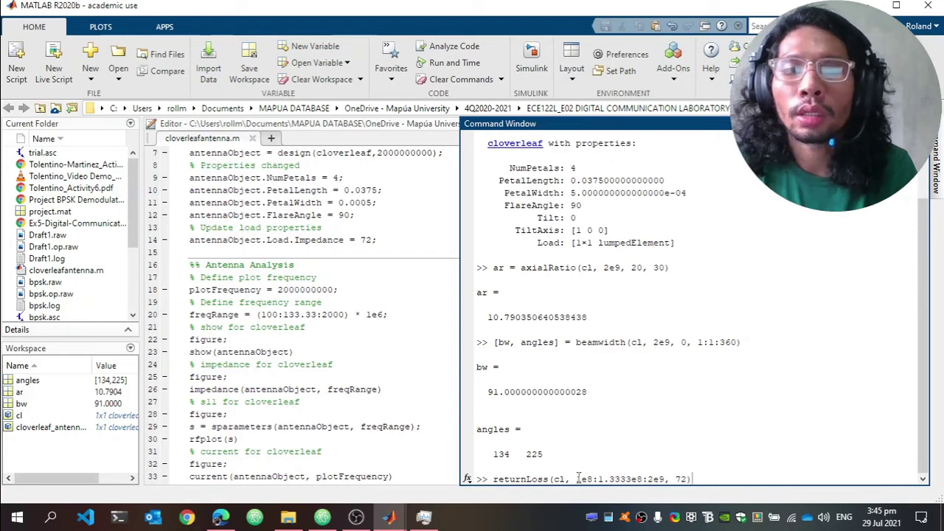
left_click_drag(578, 478, 658, 479)
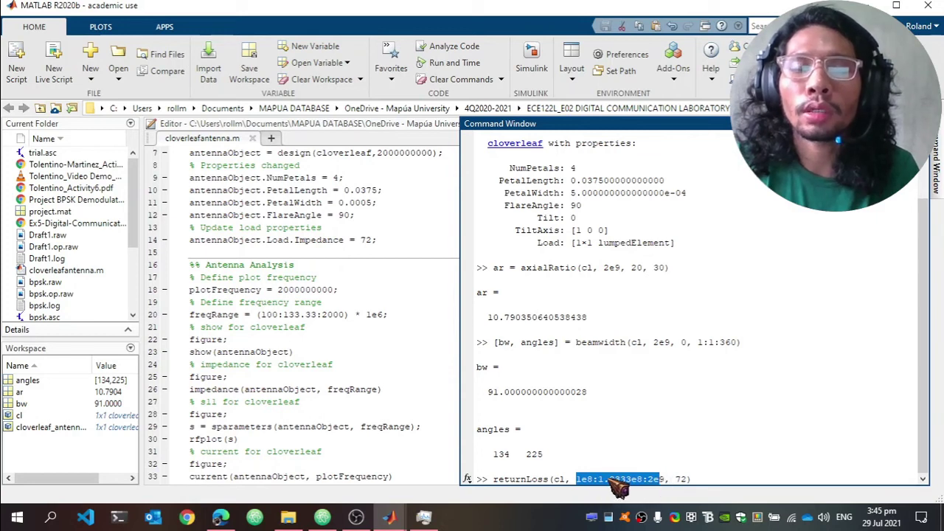
left_click(664, 479)
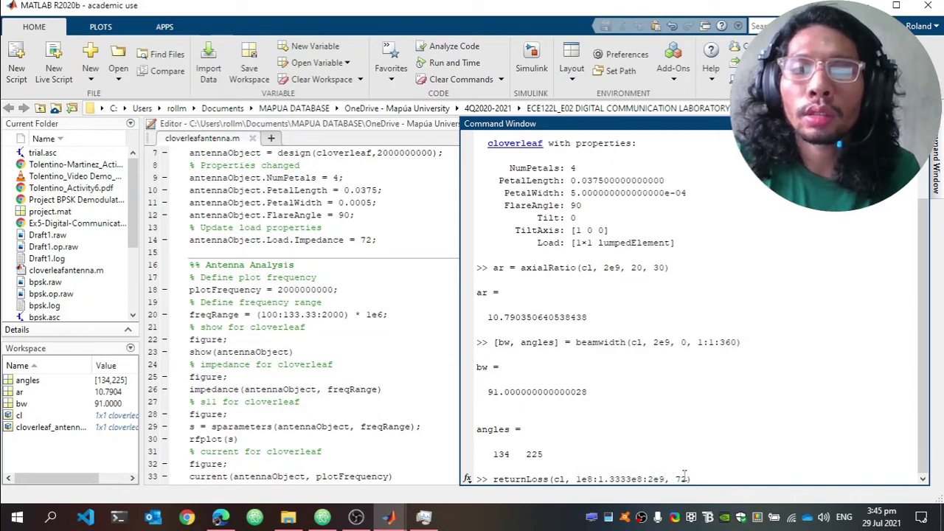
double_click(682, 478)
left_click(697, 479)
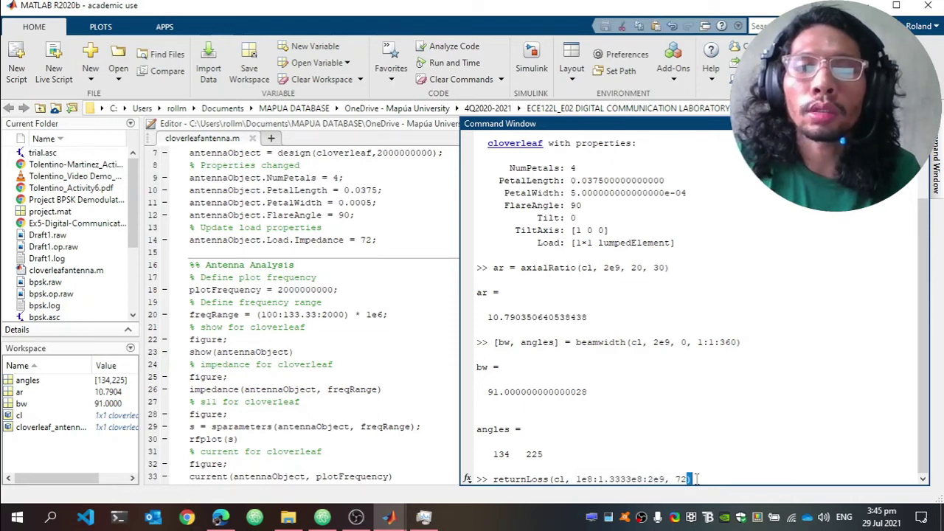
key("Return")
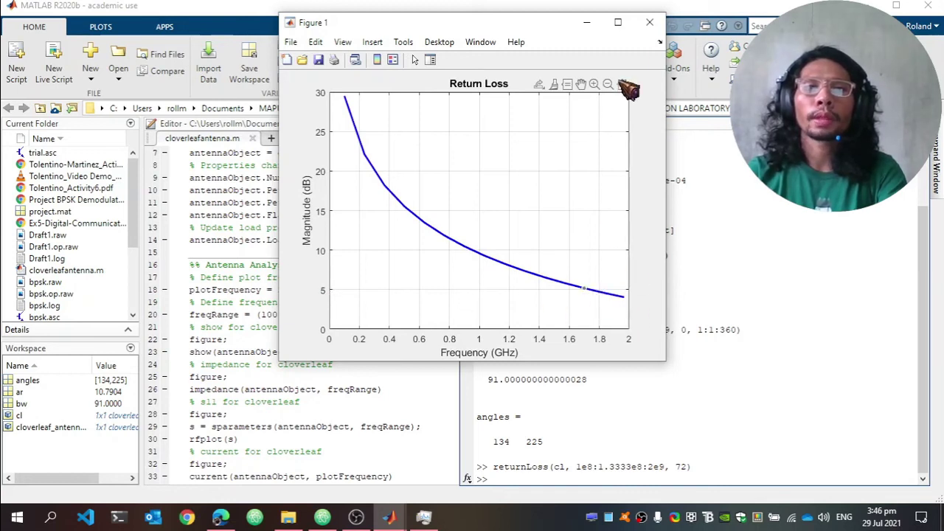
left_click(649, 23)
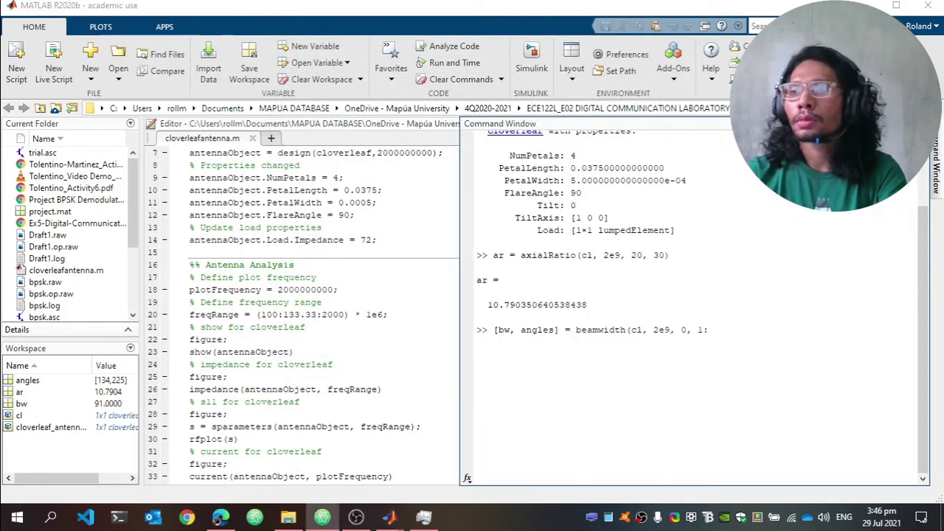
- Plot the antenna's VSWR with vswr(cl, 1e8:1.3333e8:2e9, 72), review the curve, and close the figure
left_click(677, 480)
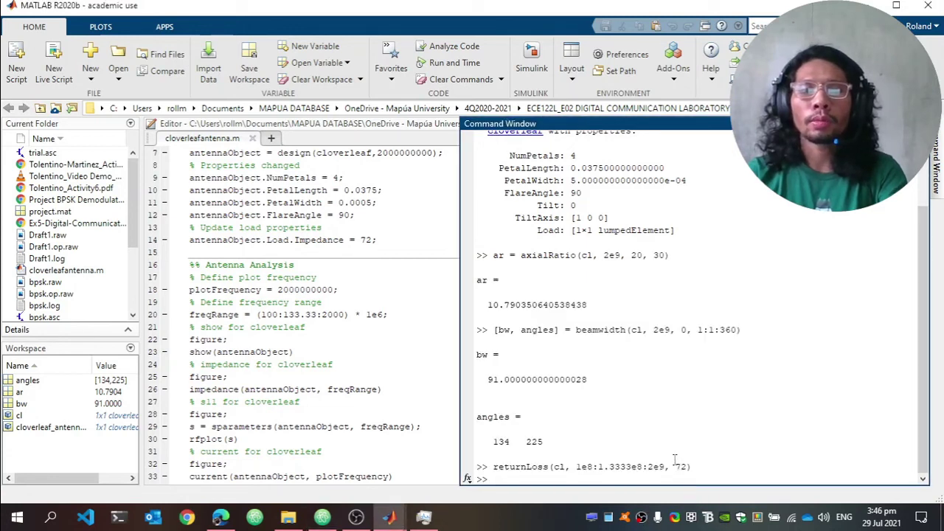
type("vswr(cl, 1e8:1.3333e8:2e9, 72)")
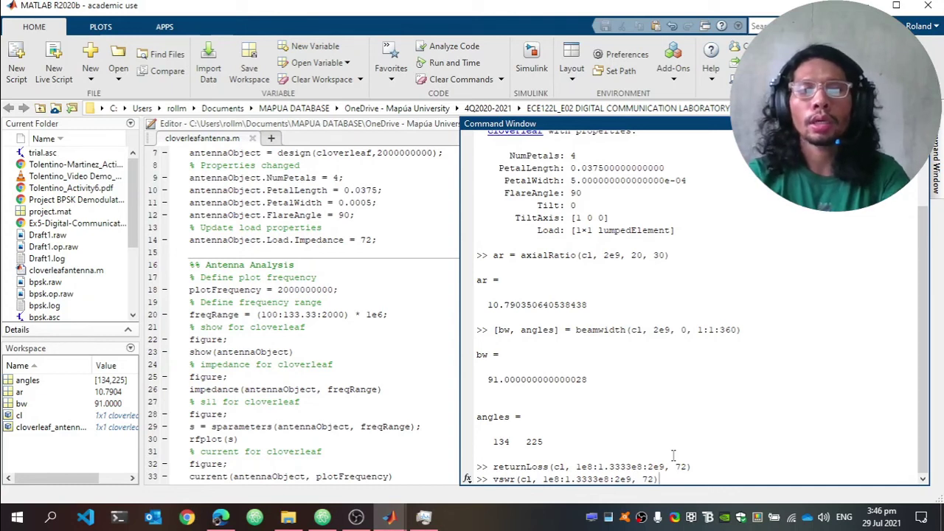
key("Return")
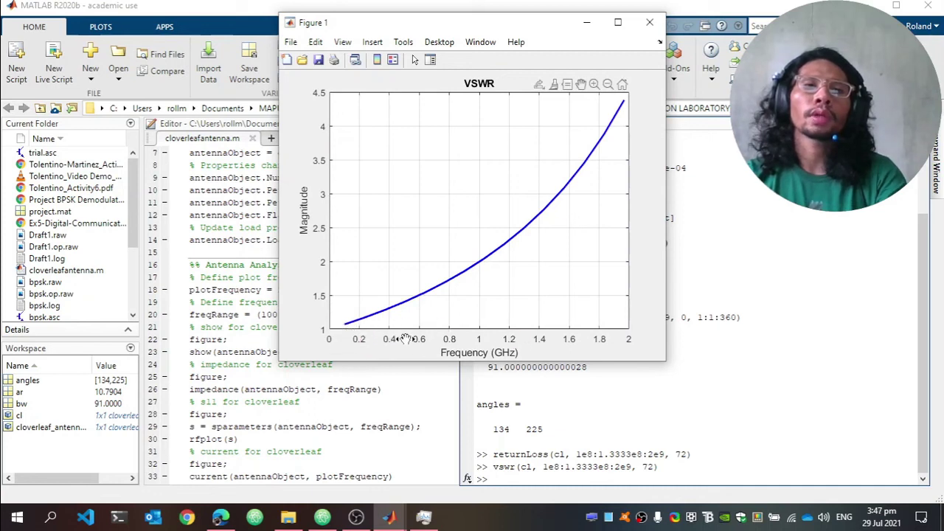
left_click(652, 23)
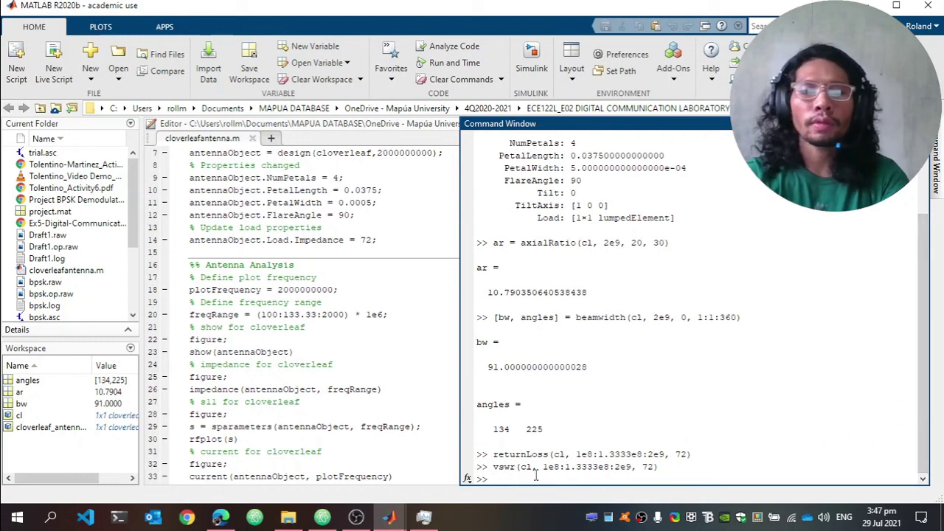
- Display the antenna's metal mesh with mesh(cl), examine it in a maximized figure, and close the figure
type("mesh")
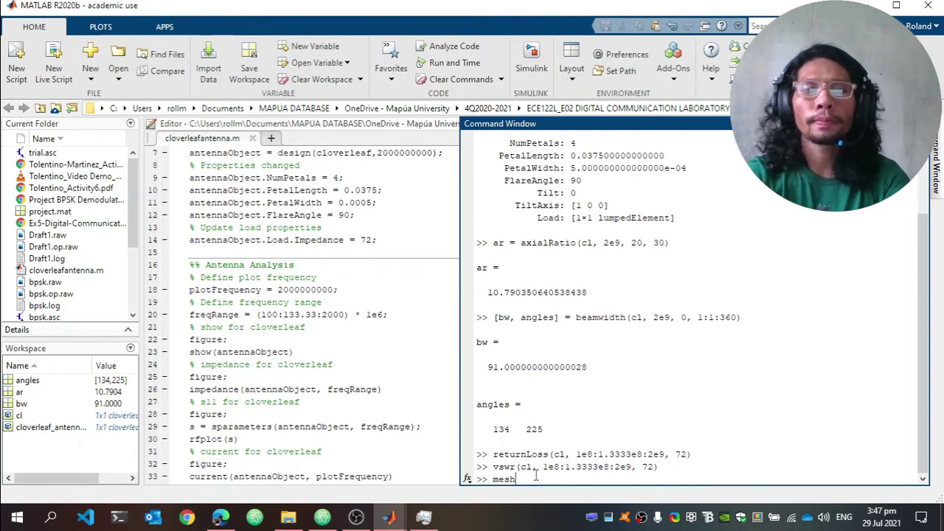
type("(cl")
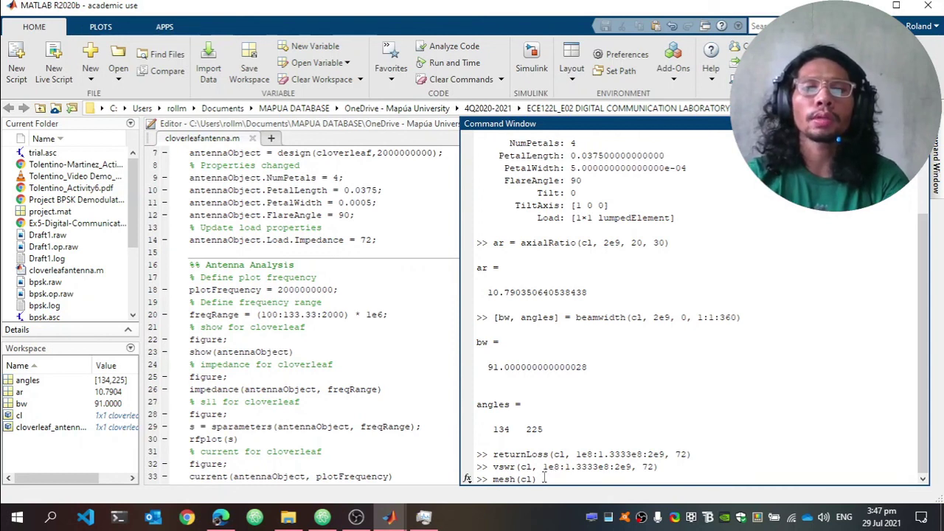
key("Return")
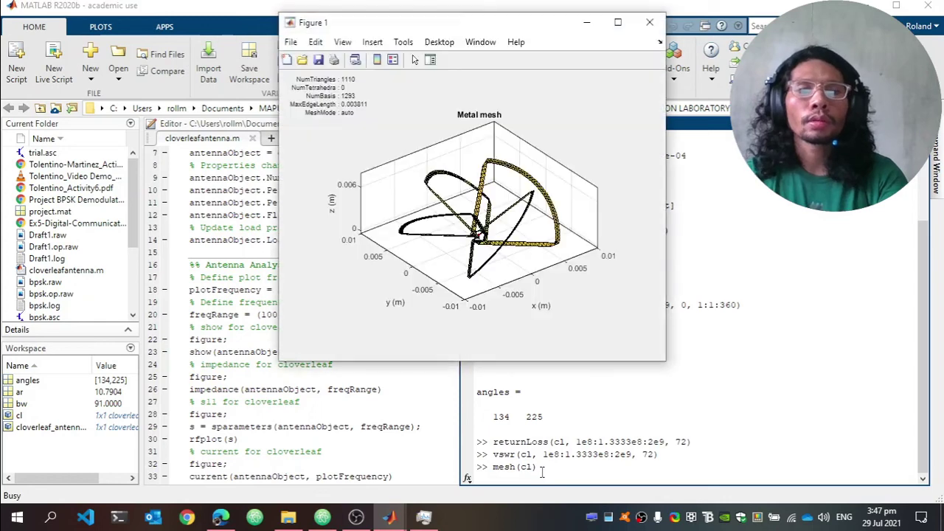
left_click(617, 22)
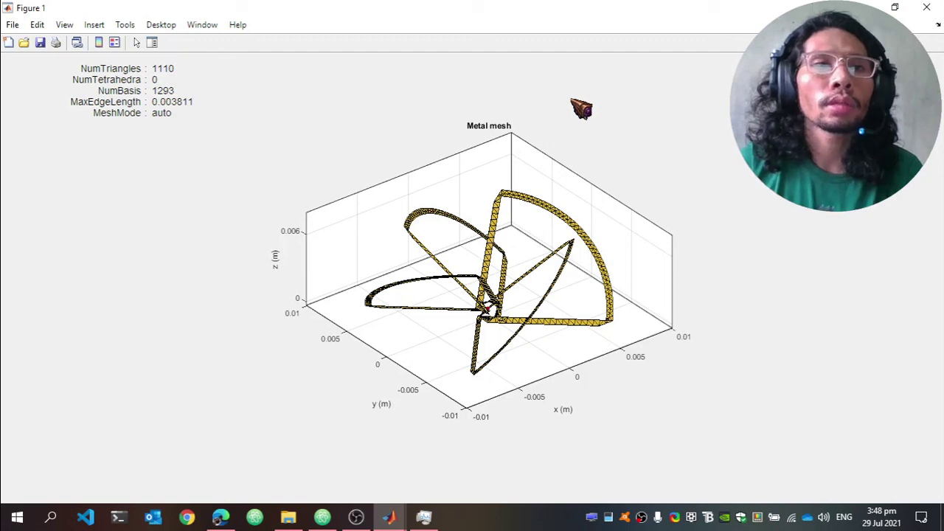
left_click(926, 7)
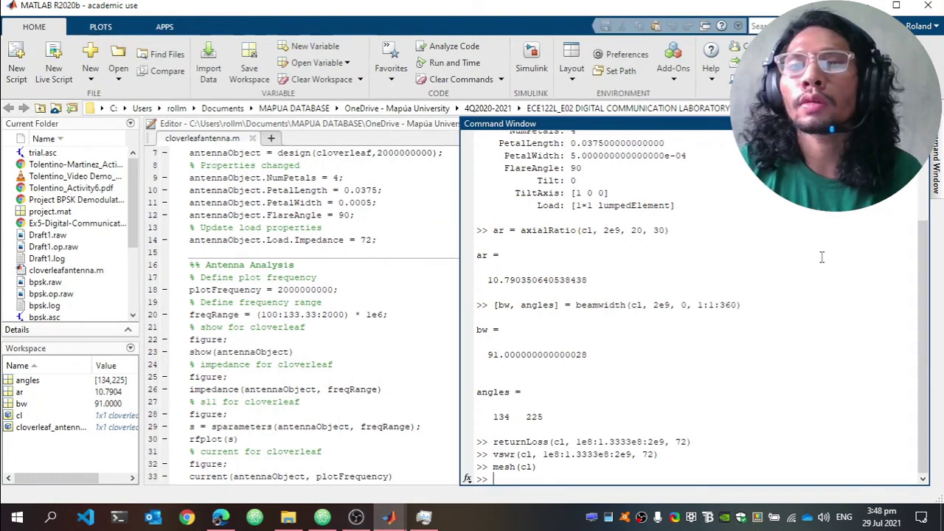
scroll(820, 243, "up", 3)
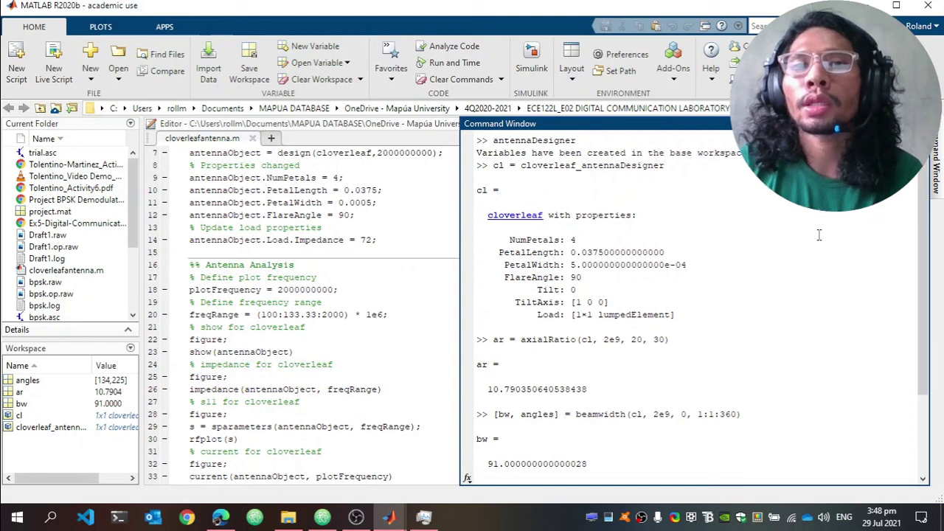